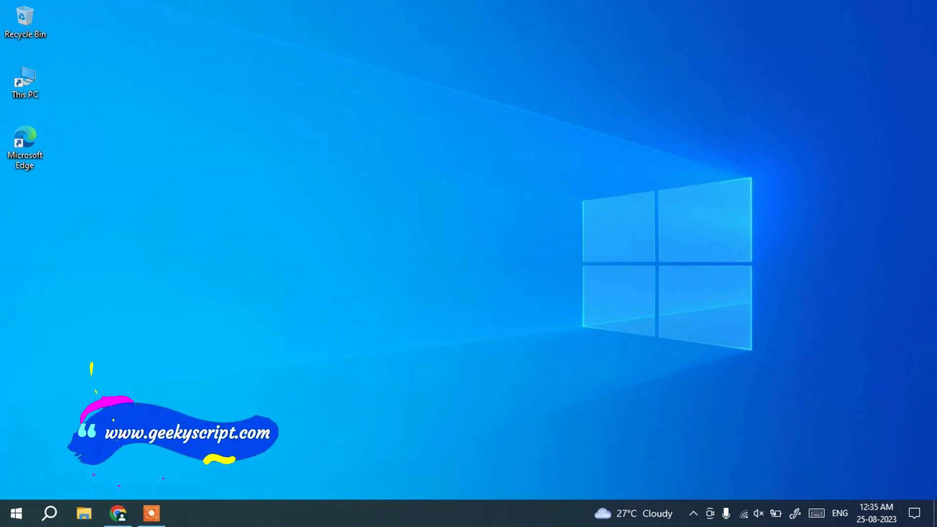
# Step: Search Google for 'python download' in Chrome and open the Python.org downloads page
pyautogui.click(126, 505)
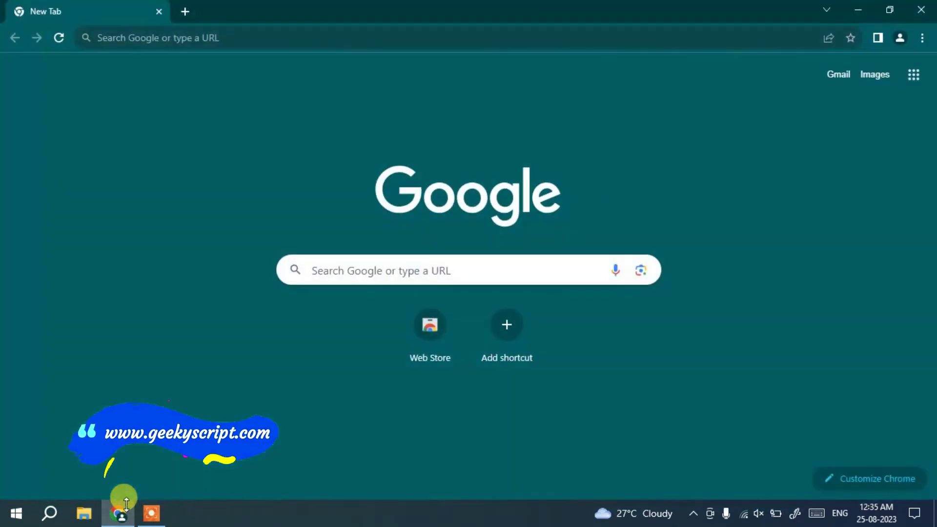
pyautogui.click(276, 39)
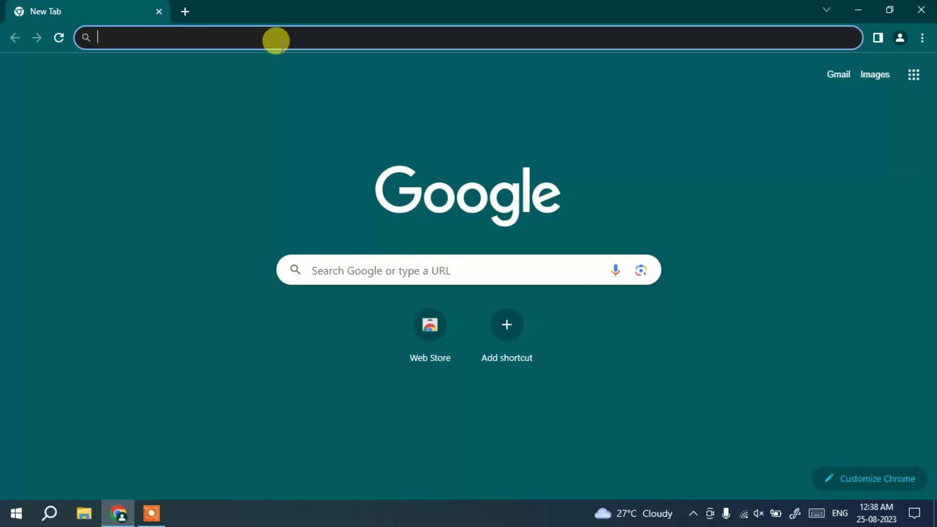
pyautogui.write('python')
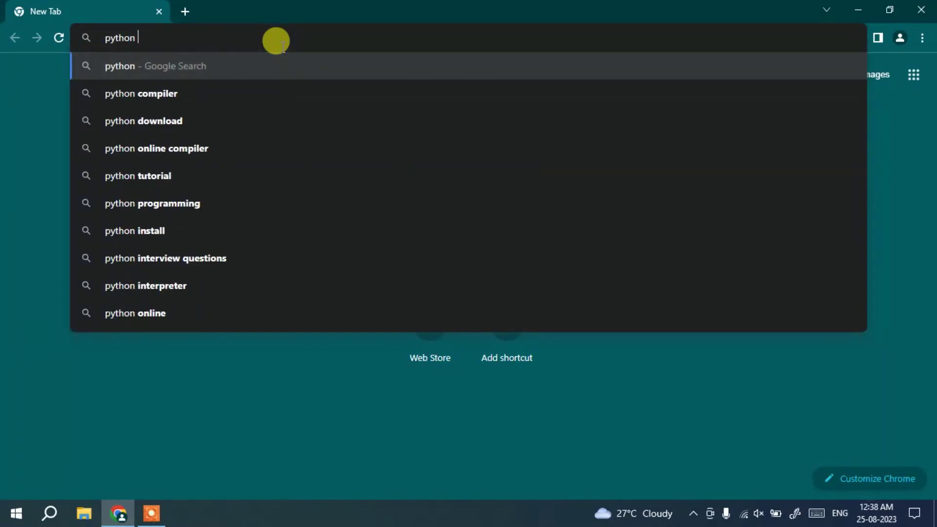
pyautogui.press('Down')
pyautogui.press('Down')
pyautogui.press('Return')
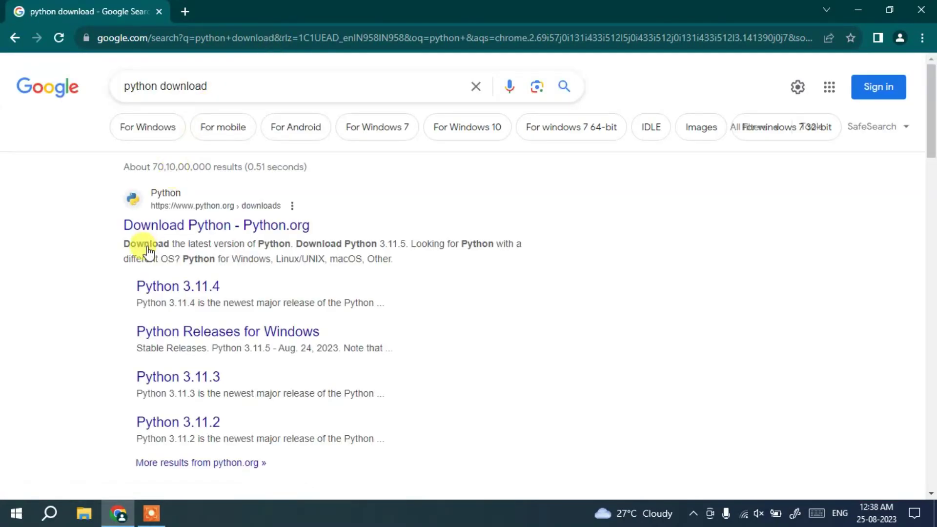
pyautogui.click(189, 234)
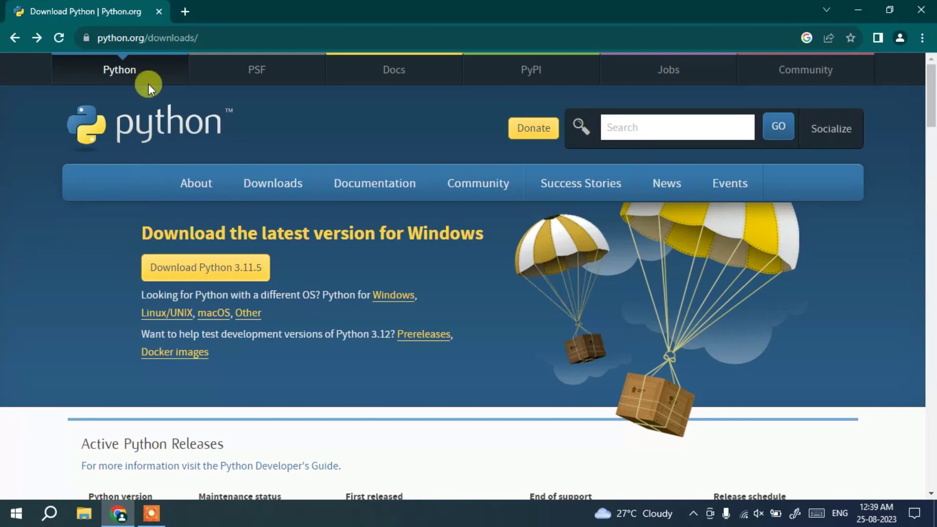
# Step: Download the Python 3.11.5 Windows installer from python.org and open the downloaded exe
pyautogui.click(150, 38)
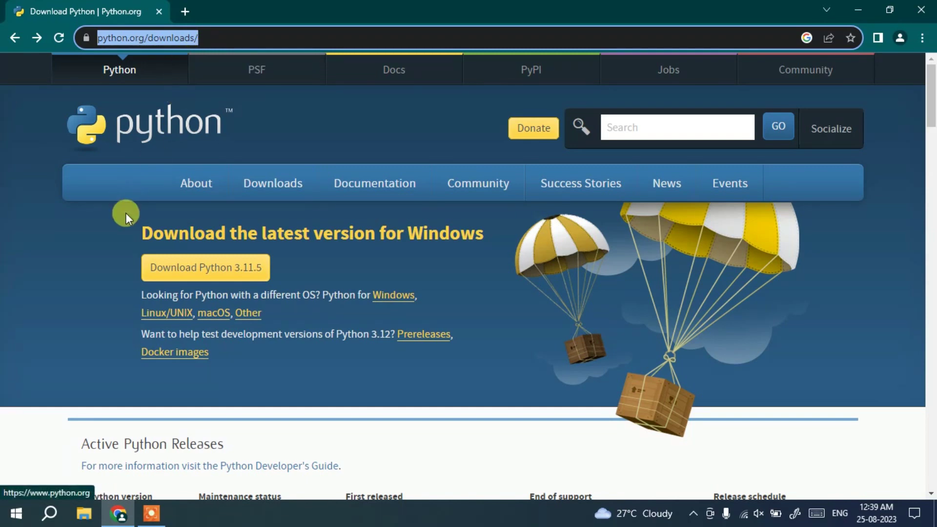
pyautogui.click(79, 272)
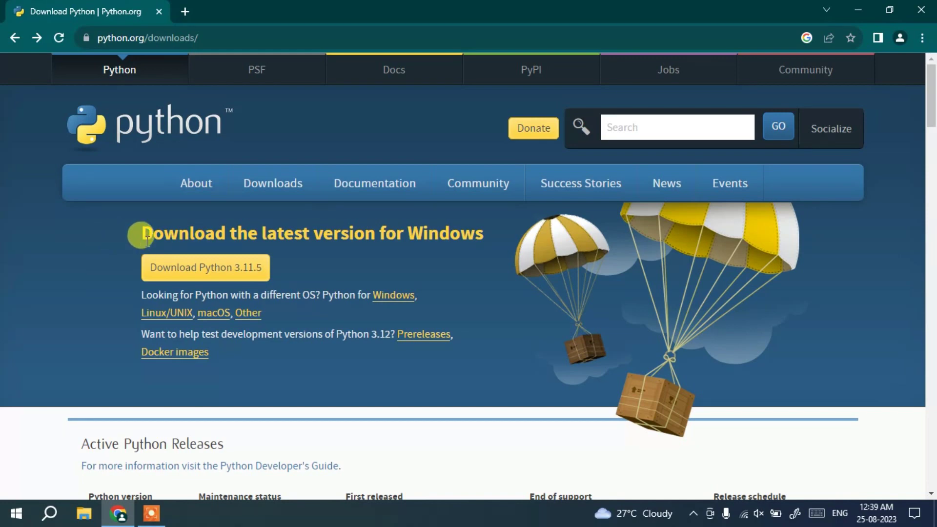
pyautogui.moveTo(150, 233)
pyautogui.mouseDown()
pyautogui.moveTo(362, 220)
pyautogui.moveTo(402, 227)
pyautogui.mouseUp()
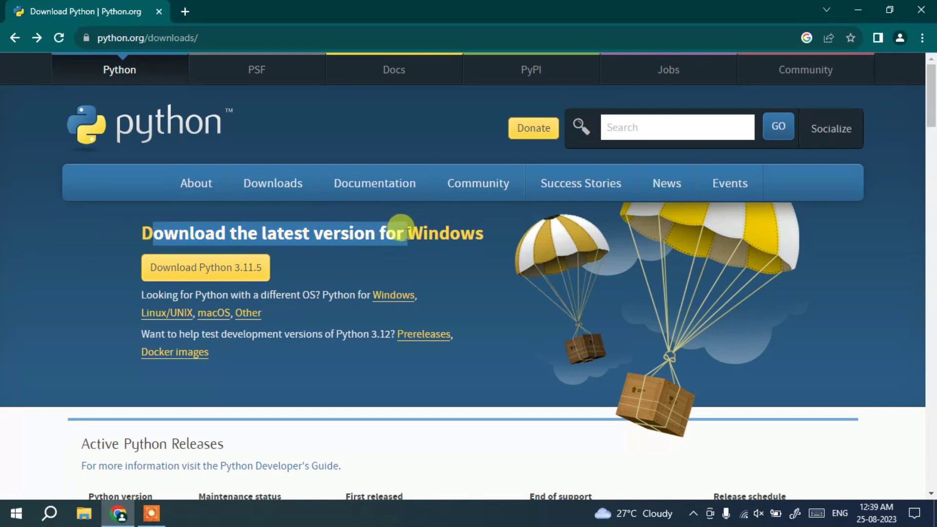
pyautogui.click(334, 240)
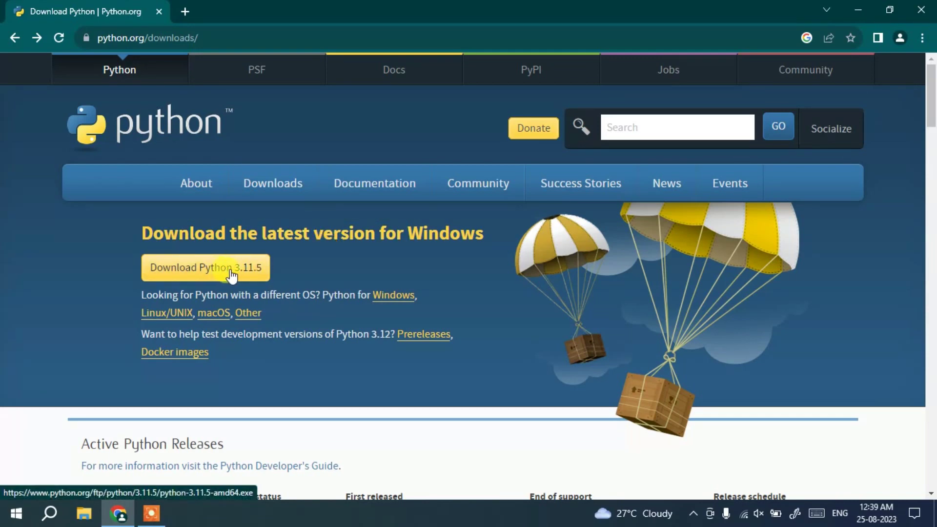
pyautogui.click(240, 272)
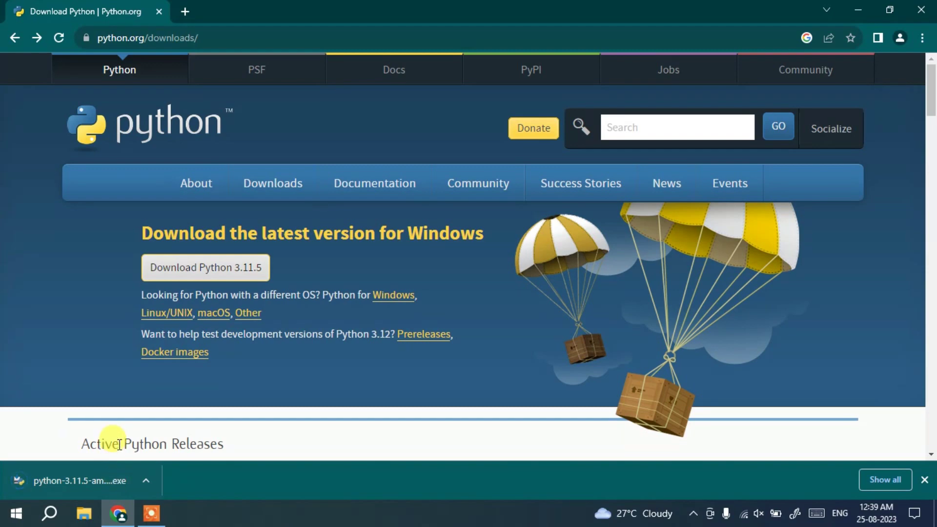
pyautogui.click(90, 476)
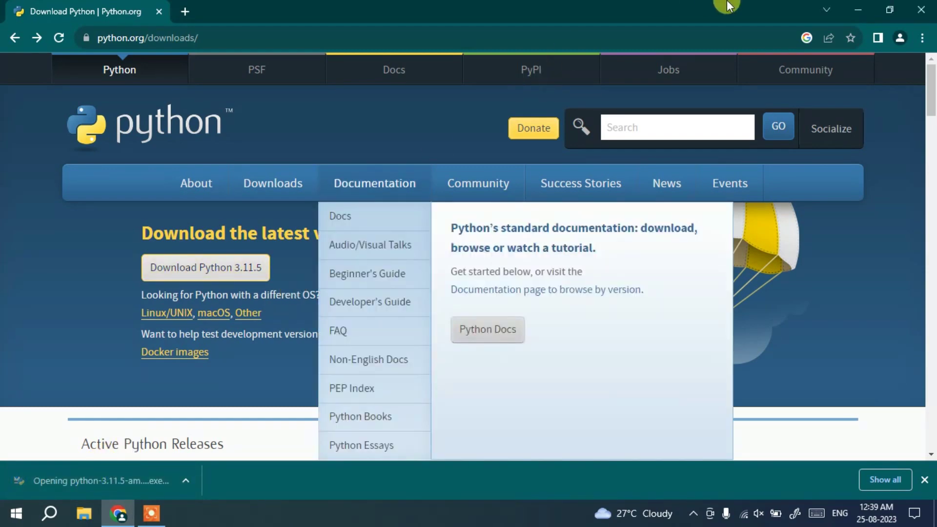
# Step: Minimize Chrome and enable 'Add python.exe to PATH' in the installer
pyautogui.click(856, 9)
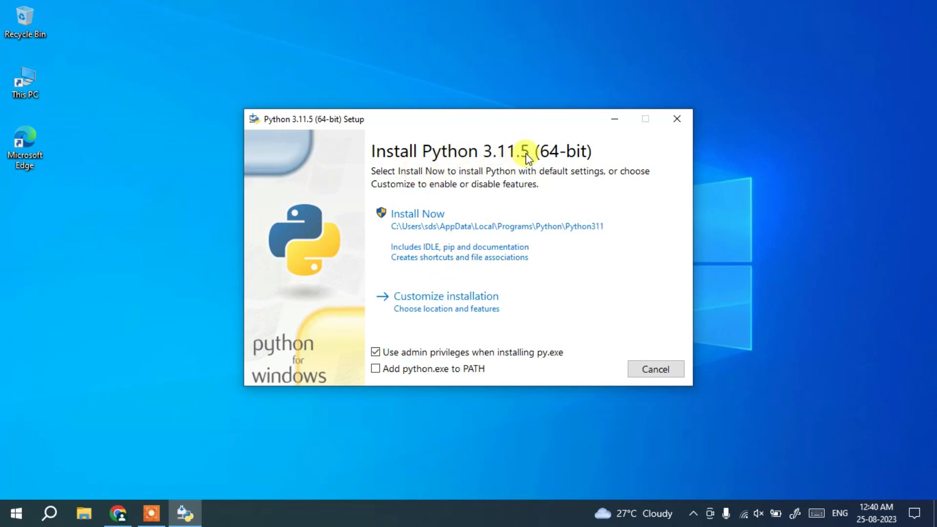
pyautogui.click(378, 369)
# Step: Customize the install with all optional features, for all users, and select the install path
pyautogui.click(494, 311)
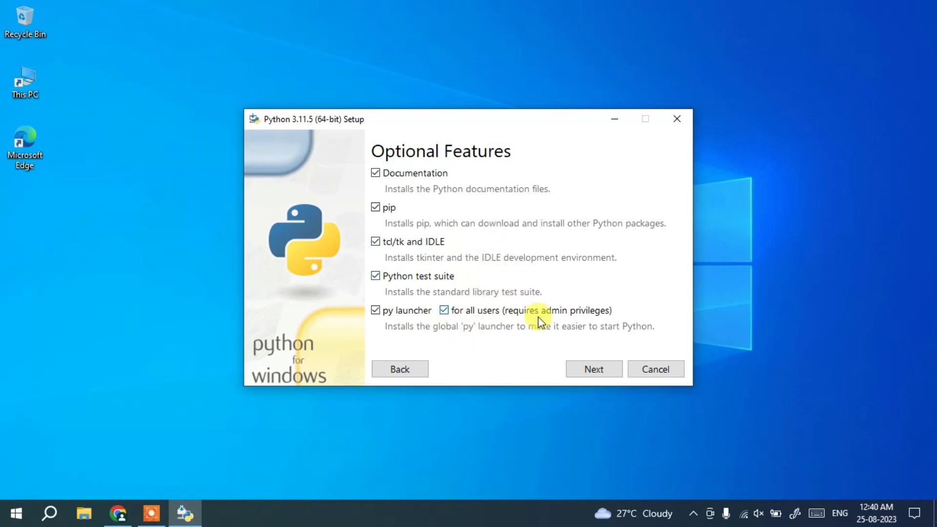
pyautogui.click(582, 364)
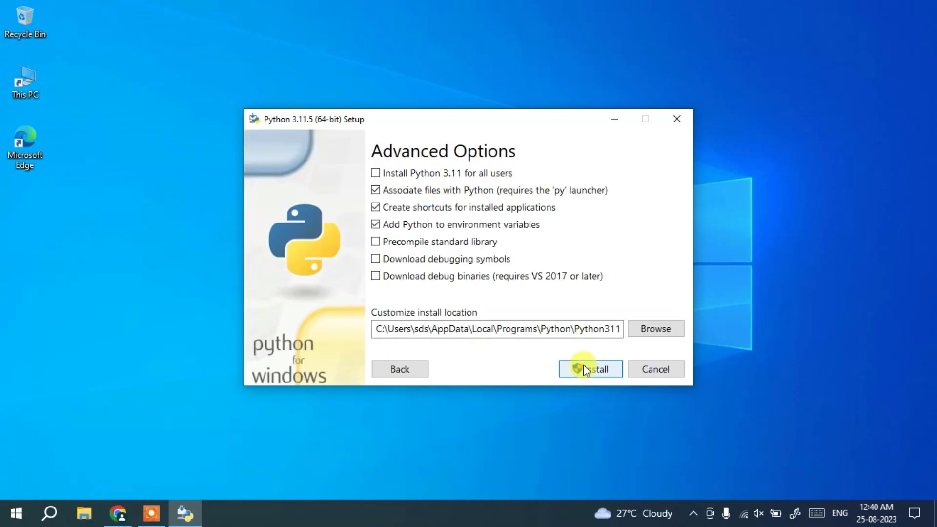
pyautogui.click(425, 177)
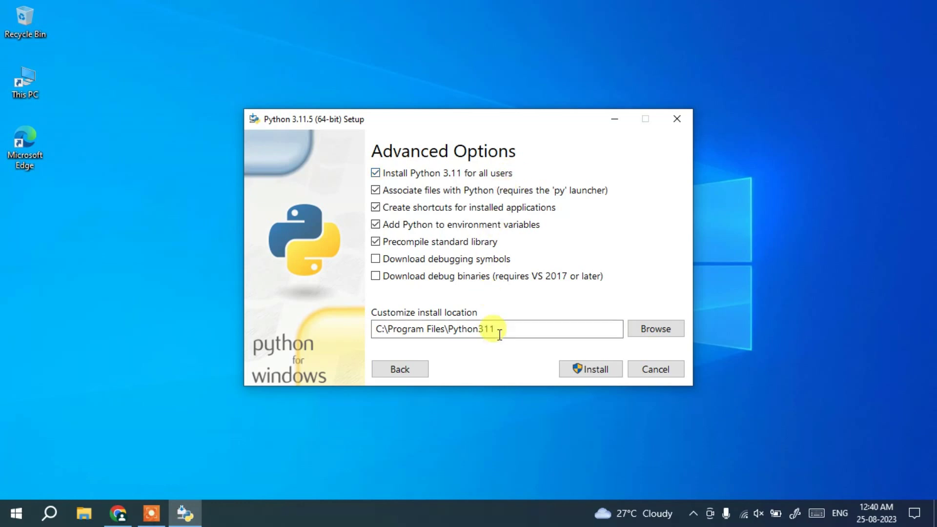
pyautogui.moveTo(501, 329); pyautogui.dragTo(380, 334)
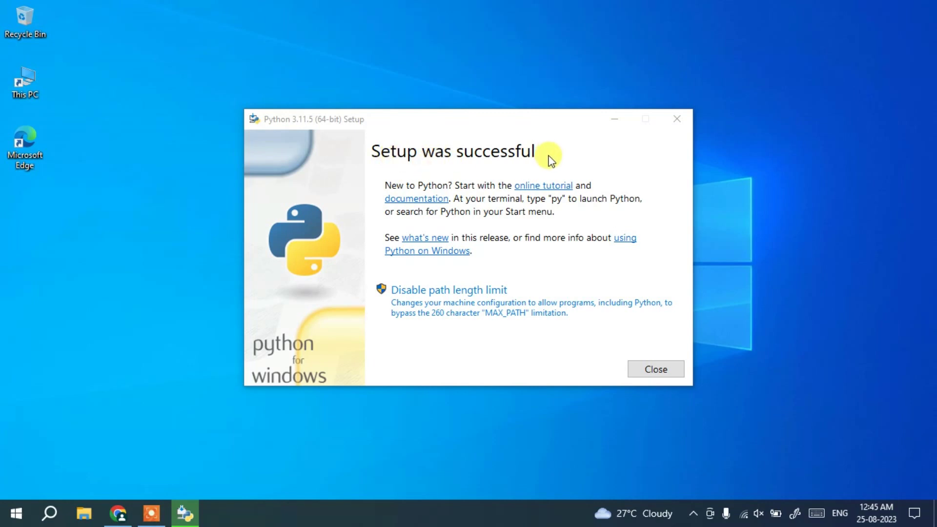
# Step: Close the installer once it reports 'Setup was successful'
pyautogui.click(662, 375)
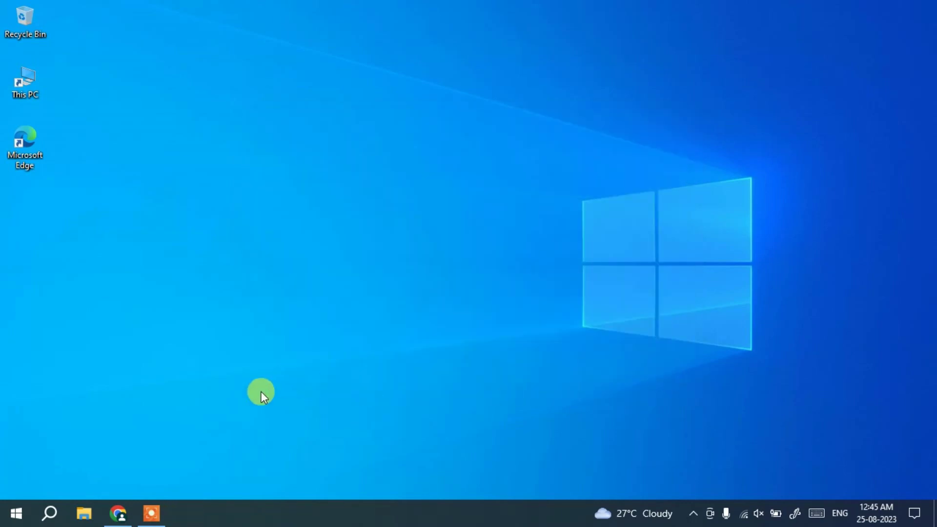
# Step: Open Command Prompt, start the Python interpreter and copy the 3.11.5 version text
pyautogui.click(47, 514)
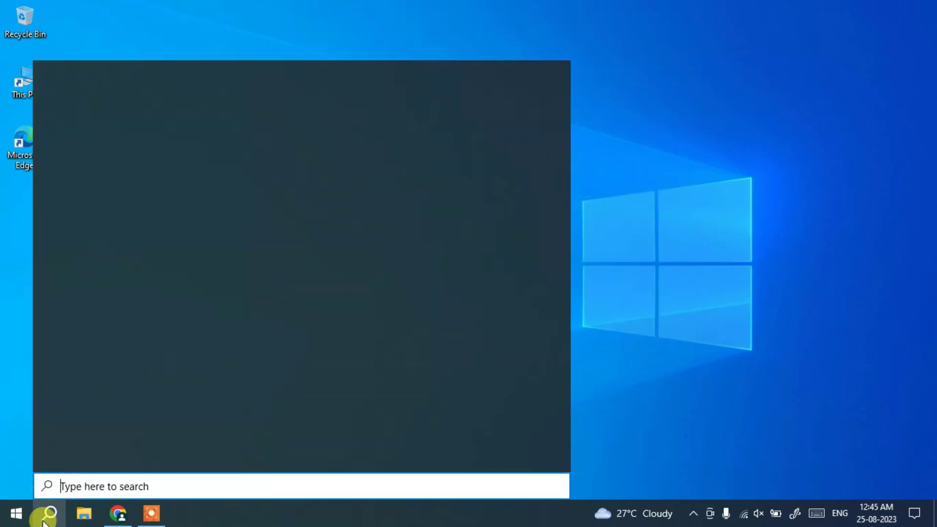
pyautogui.write('cmd')
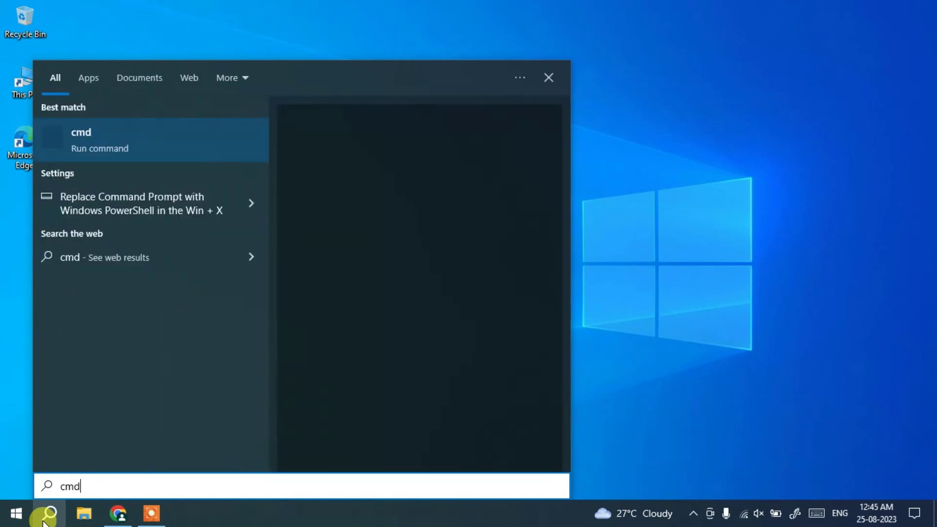
pyautogui.click(99, 126)
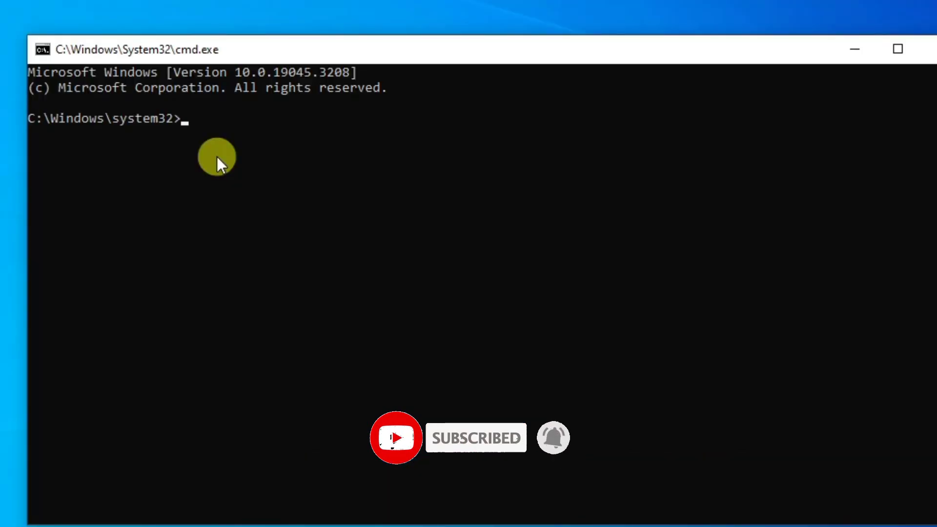
pyautogui.write('python')
pyautogui.press('Return')
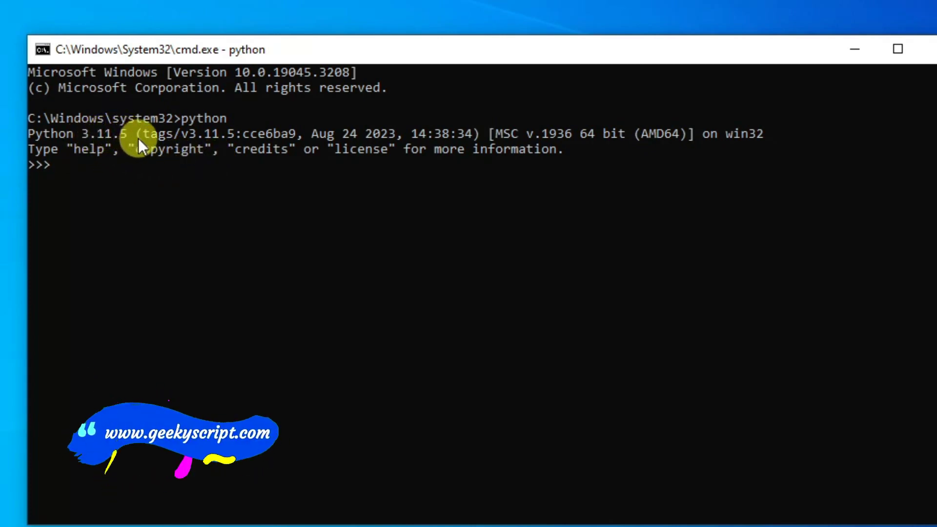
pyautogui.moveTo(139, 138)
pyautogui.mouseDown()
pyautogui.moveTo(40, 146)
pyautogui.moveTo(34, 136)
pyautogui.mouseUp()
pyautogui.hotkey('ctrl', 'c')
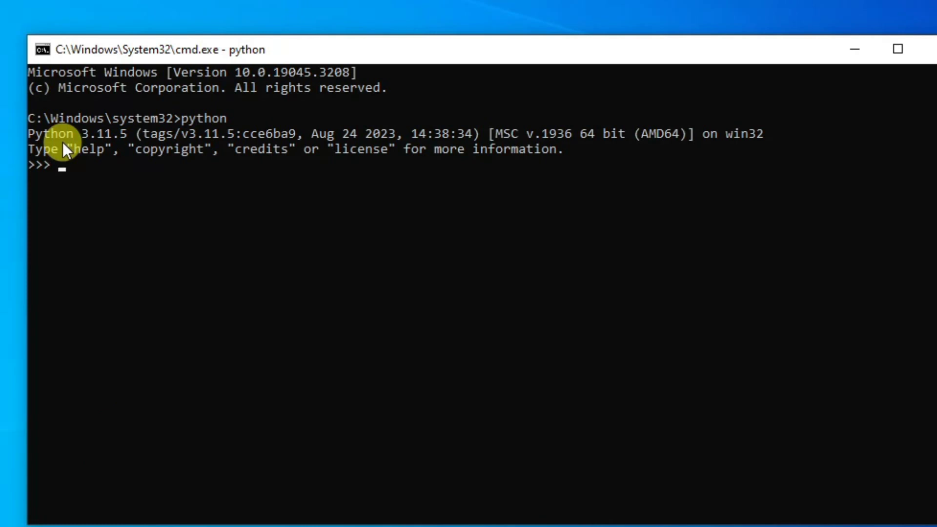
pyautogui.write('print')
pyautogui.write('("')
pyautogui.write('")')
# Step: Run print("hello world"), copy its output and close Command Prompt
pyautogui.press('Left')
pyautogui.press('Left')
pyautogui.write('hello')
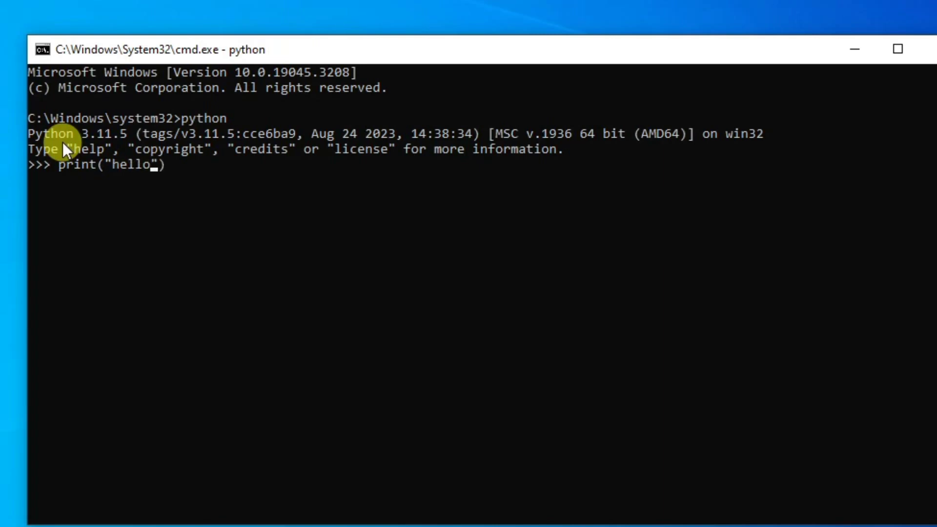
pyautogui.write(' world')
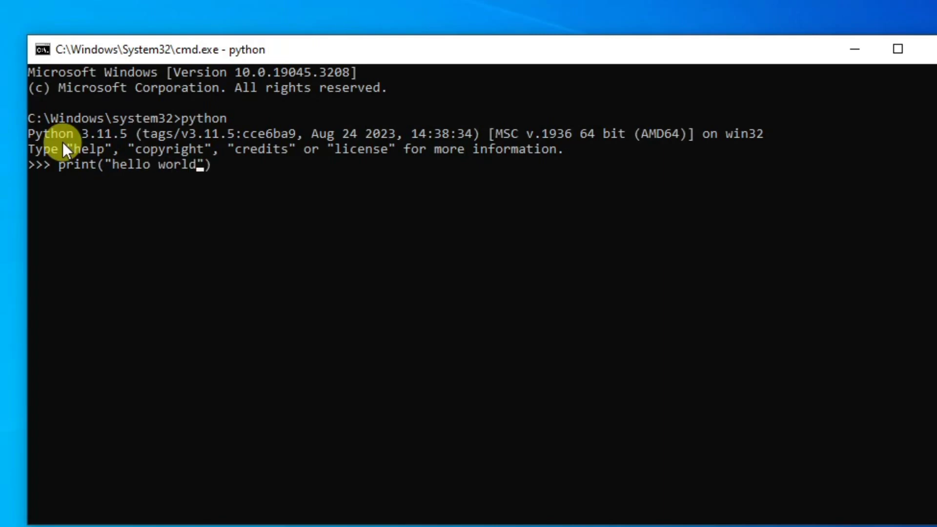
pyautogui.press('Return')
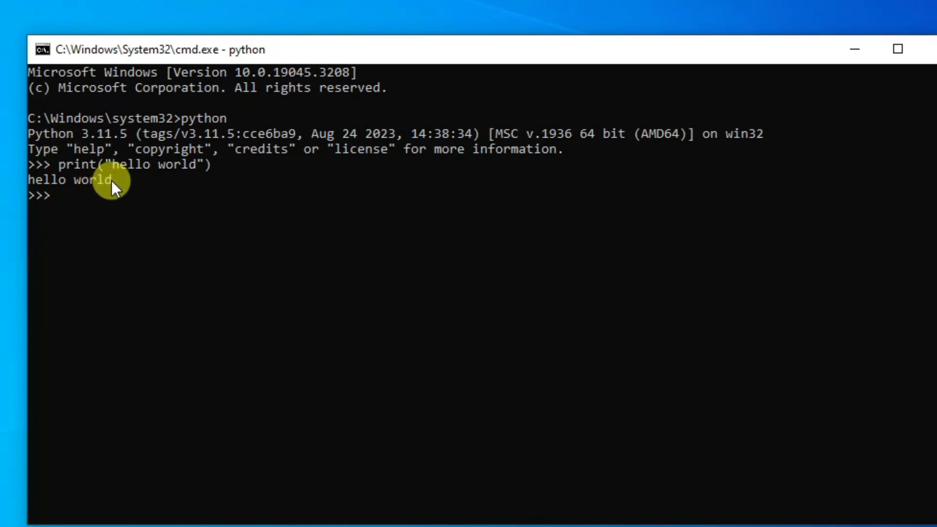
pyautogui.click(113, 180)
pyautogui.moveTo(112, 182); pyautogui.dragTo(39, 185)
pyautogui.hotkey('ctrl', 'c')
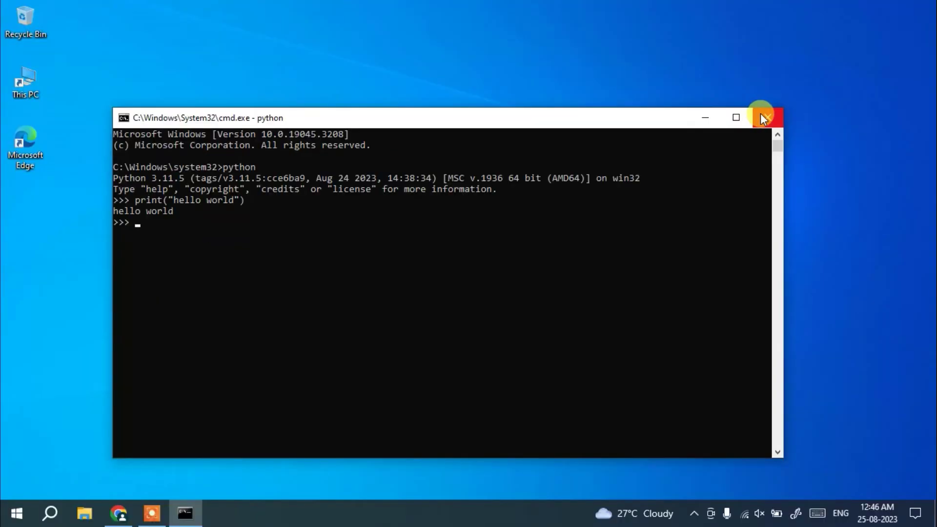
pyautogui.click(761, 115)
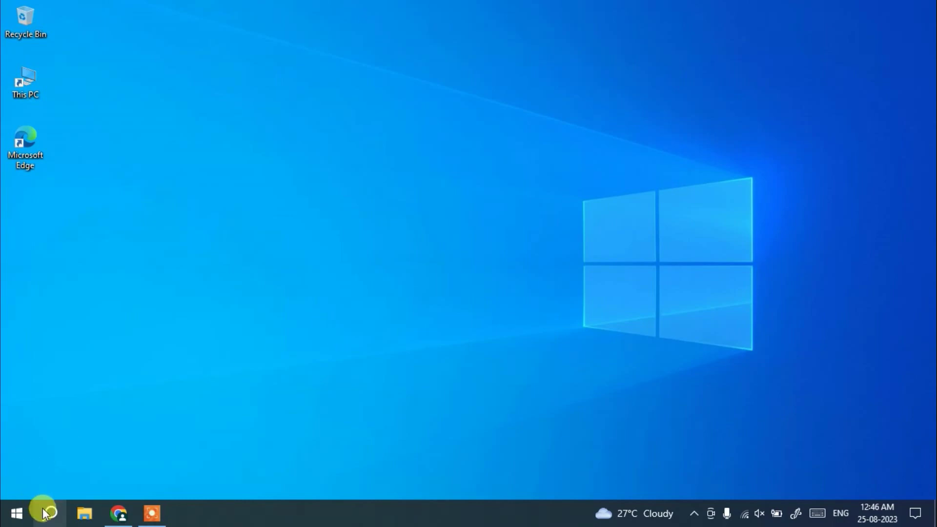
pyautogui.write('idle')
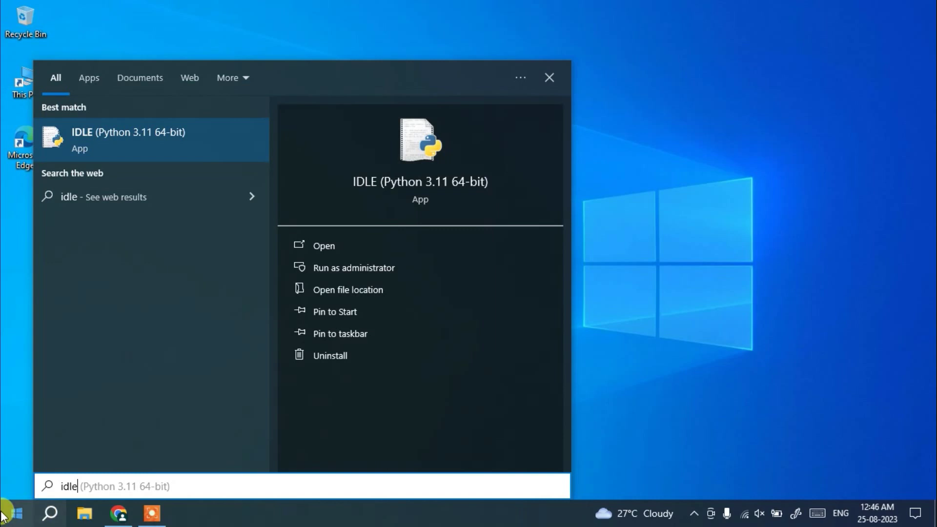
# Step: Launch IDLE (Python 3.11 64-bit) from Windows search and bring up its File menu
pyautogui.click(154, 124)
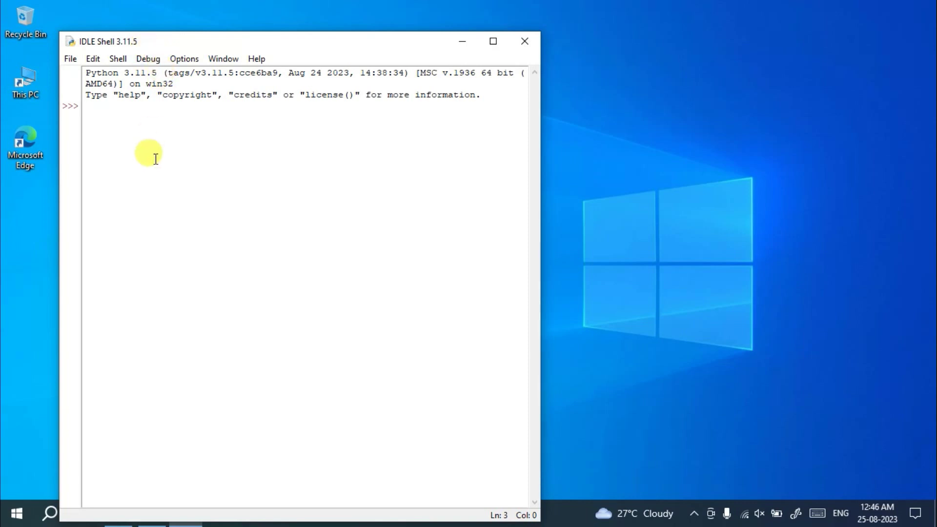
pyautogui.click(70, 61)
# Step: Create a new untitled script and enter a=8 and b=5 on separate lines
pyautogui.click(81, 73)
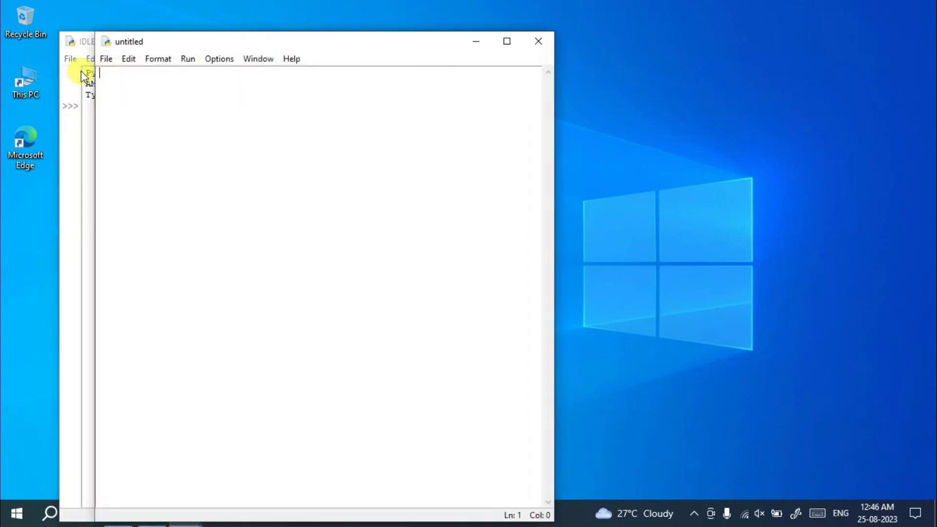
pyautogui.press('BackSpace')
pyautogui.write('a=')
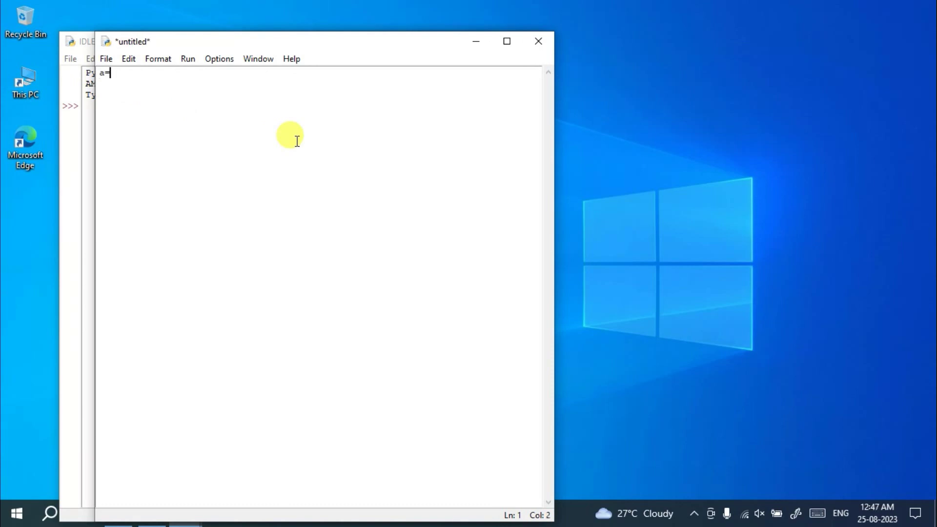
pyautogui.write('8 b=5 p')
pyautogui.write('ri')
pyautogui.write('nt(a')
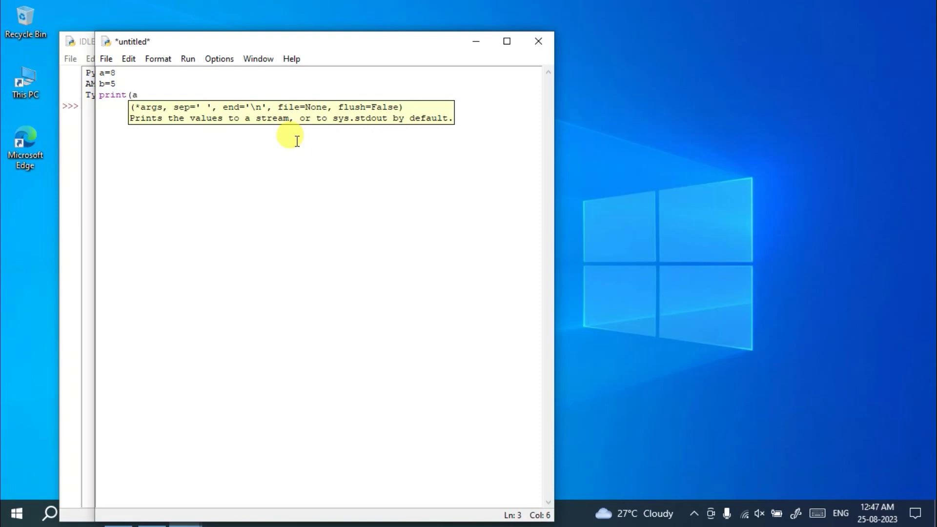
pyautogui.write('+b')
pyautogui.write(')')
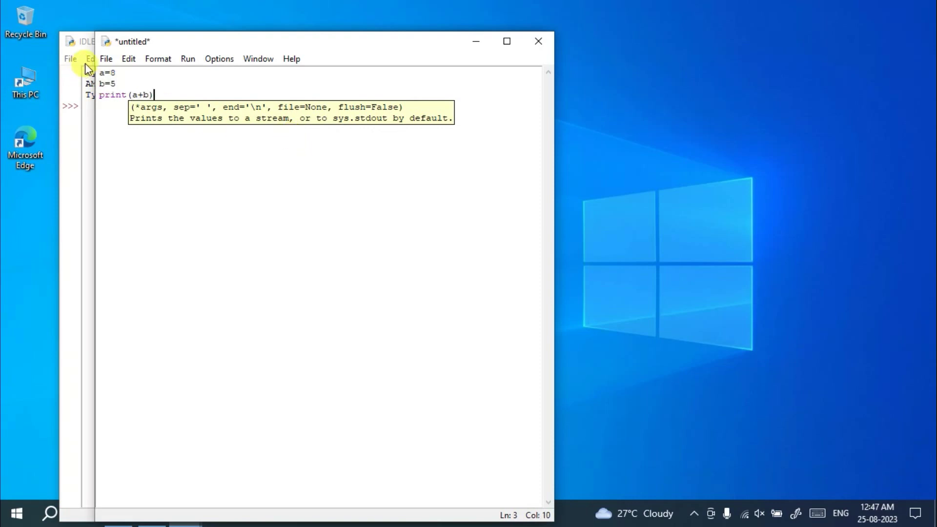
# Step: Run the module, saving it as sum.py in the user folder and replacing the existing file
pyautogui.click(191, 60)
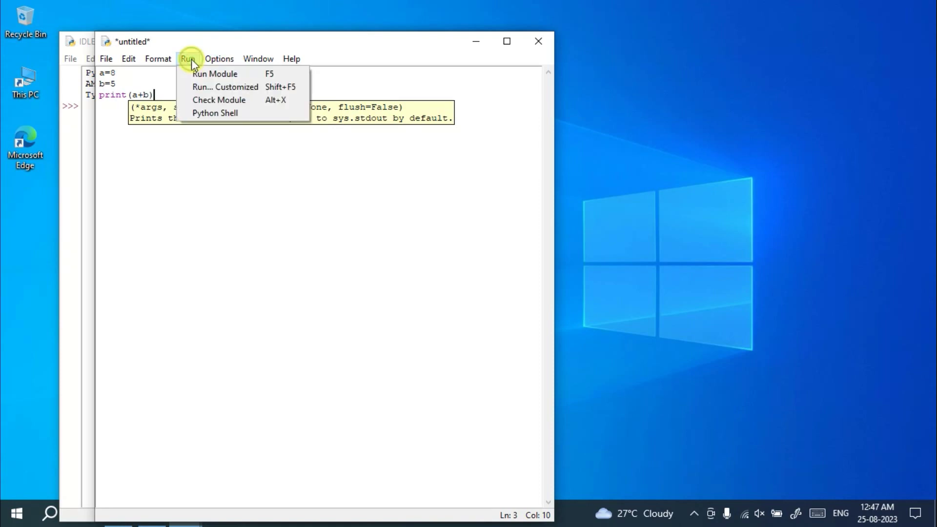
pyautogui.click(198, 70)
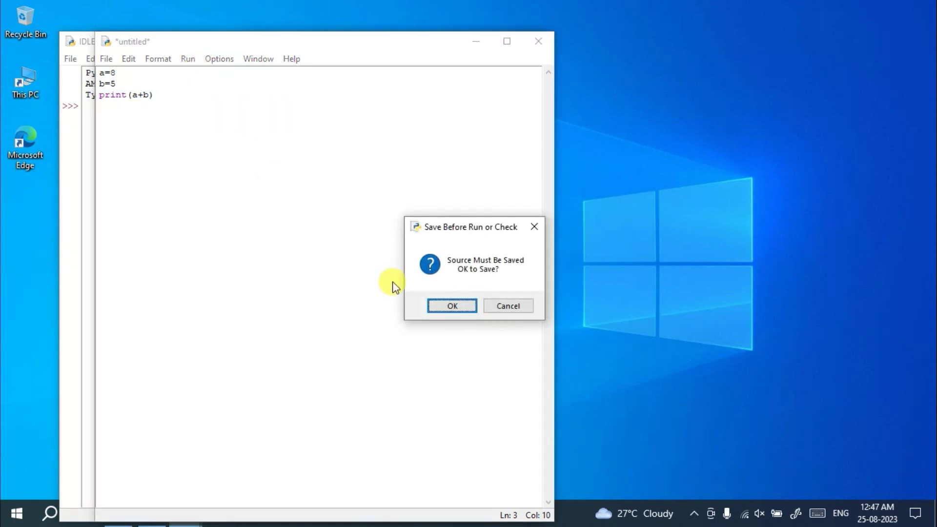
pyautogui.click(452, 306)
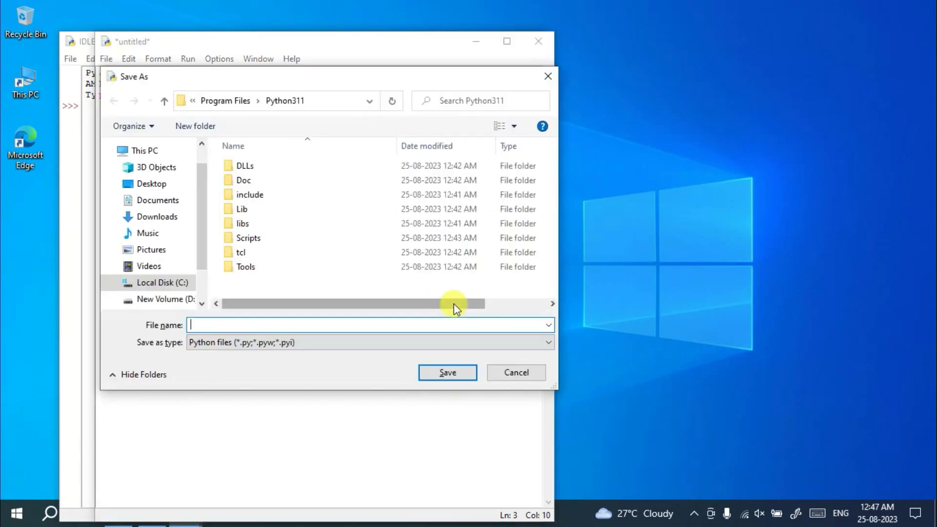
pyautogui.write('sum')
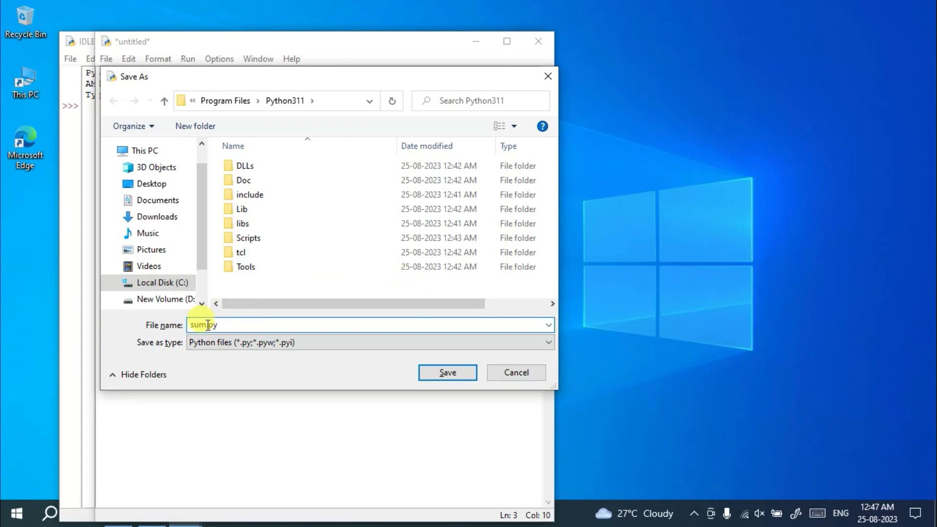
pyautogui.click(464, 377)
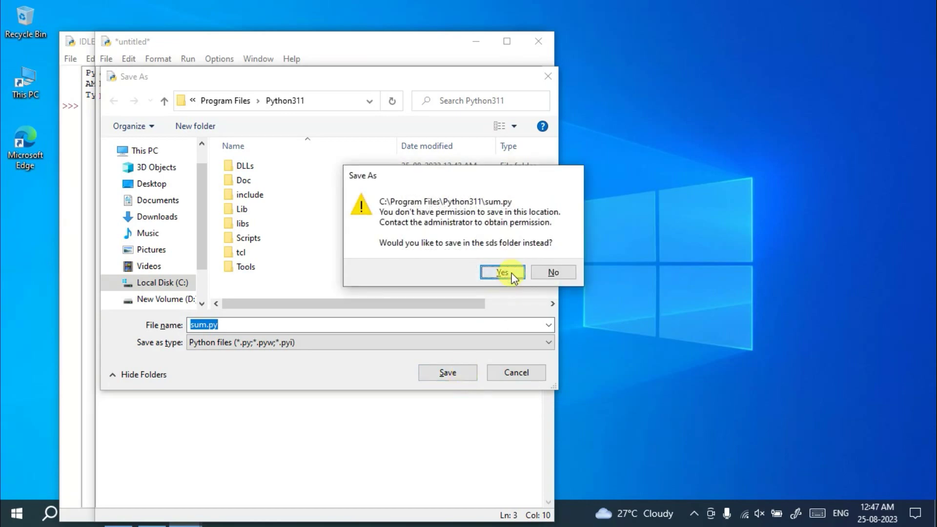
pyautogui.click(502, 273)
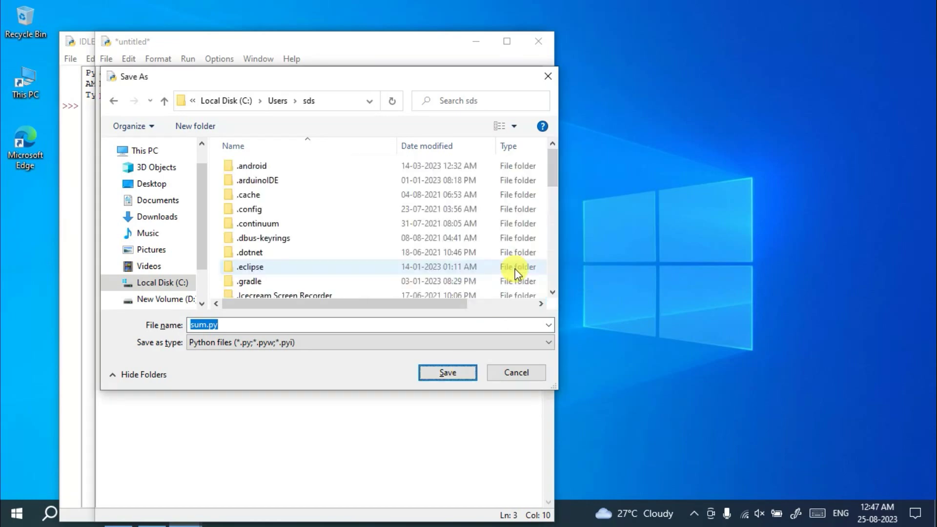
pyautogui.click(462, 375)
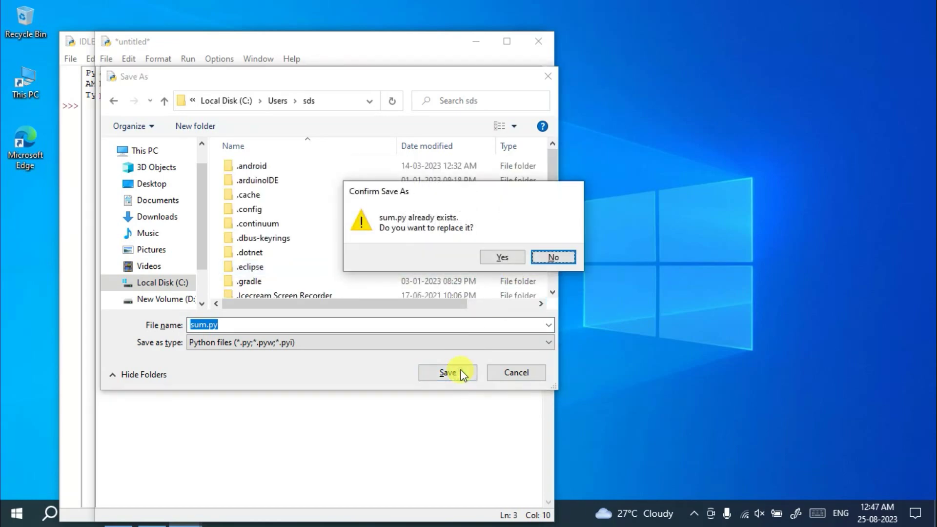
pyautogui.click(503, 256)
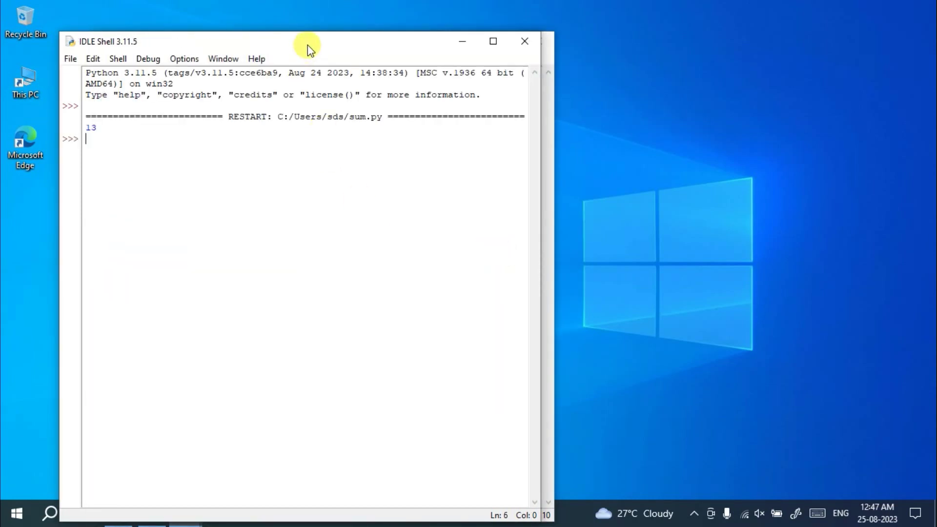
# Step: Move the IDLE Shell right so the sum.py code shows beside the output 13
pyautogui.moveTo(308, 45); pyautogui.dragTo(477, 58)
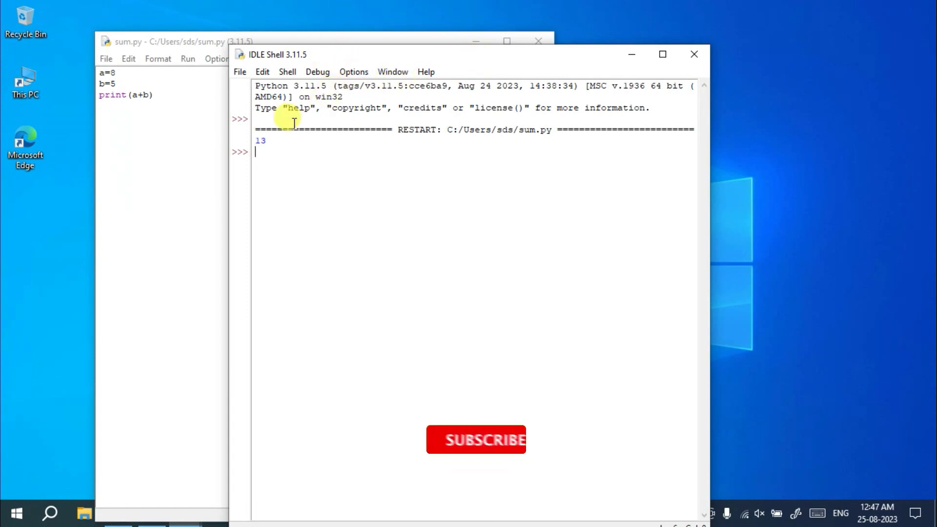
pyautogui.doubleClick(262, 141)
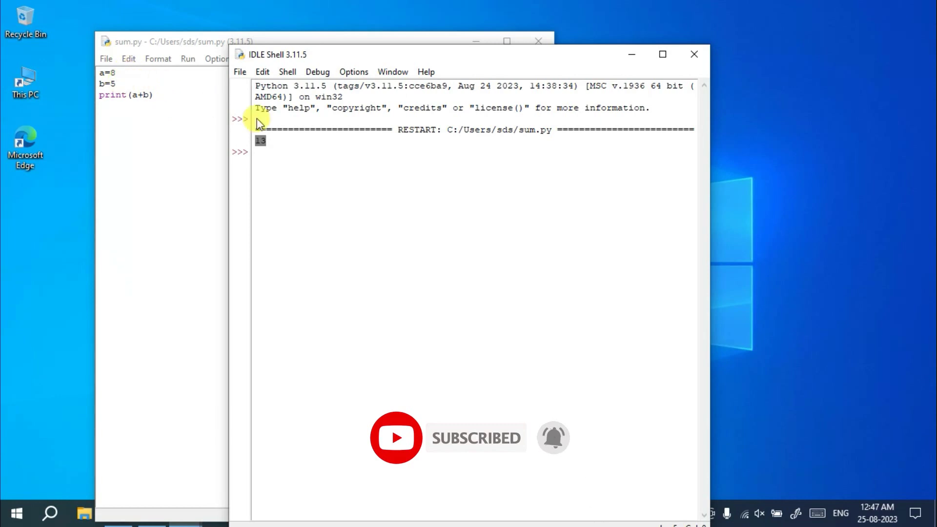
pyautogui.click(280, 138)
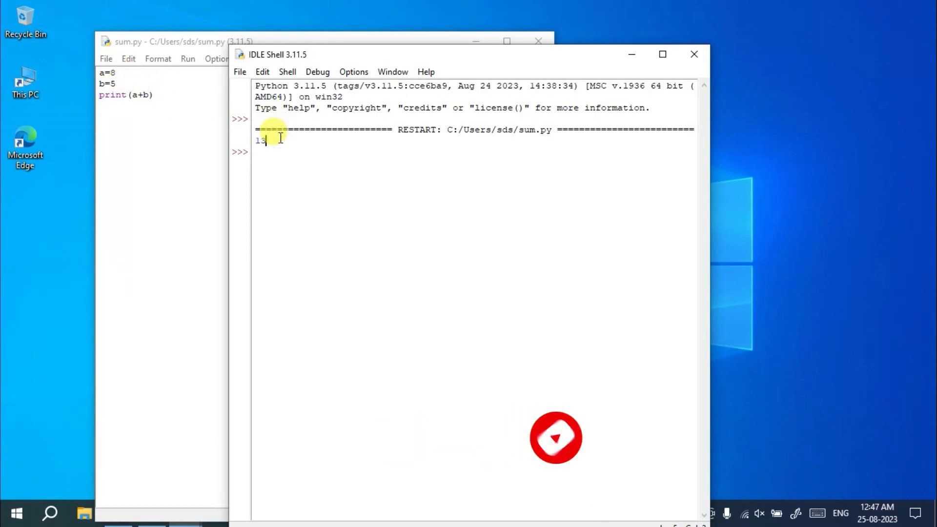